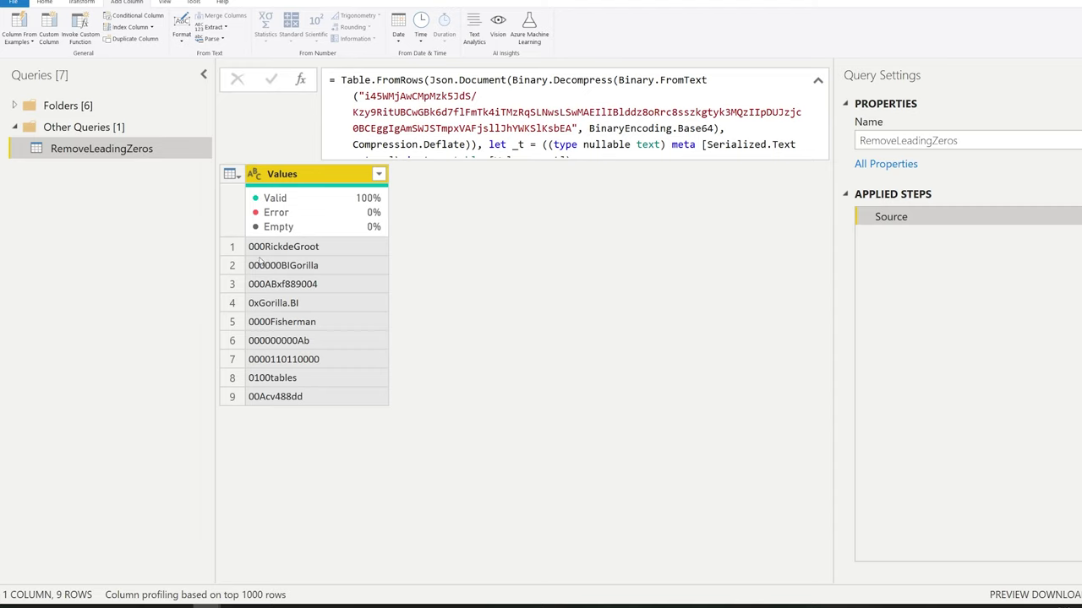
Step: Inspect the full Values entries, then start a custom column named RemoveLeadingZeros
left_click(326, 363)
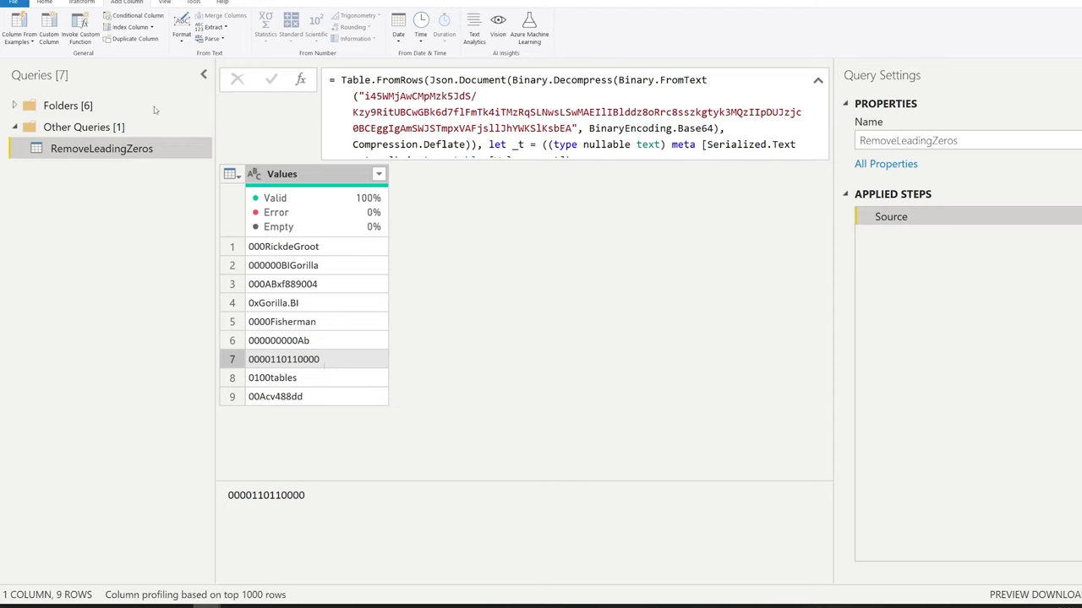
left_click(306, 247)
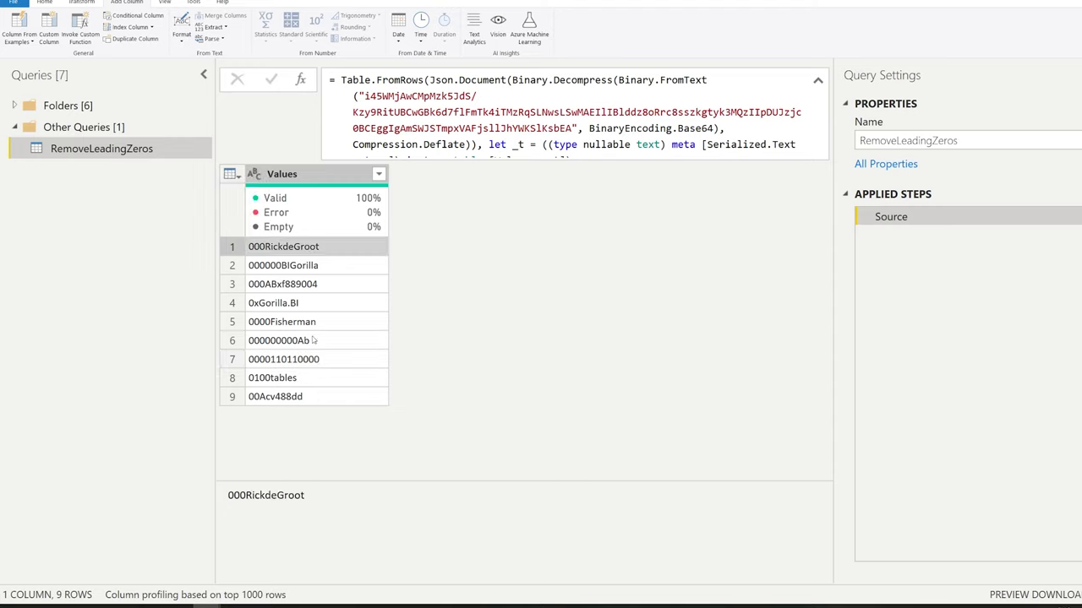
left_click(58, 30)
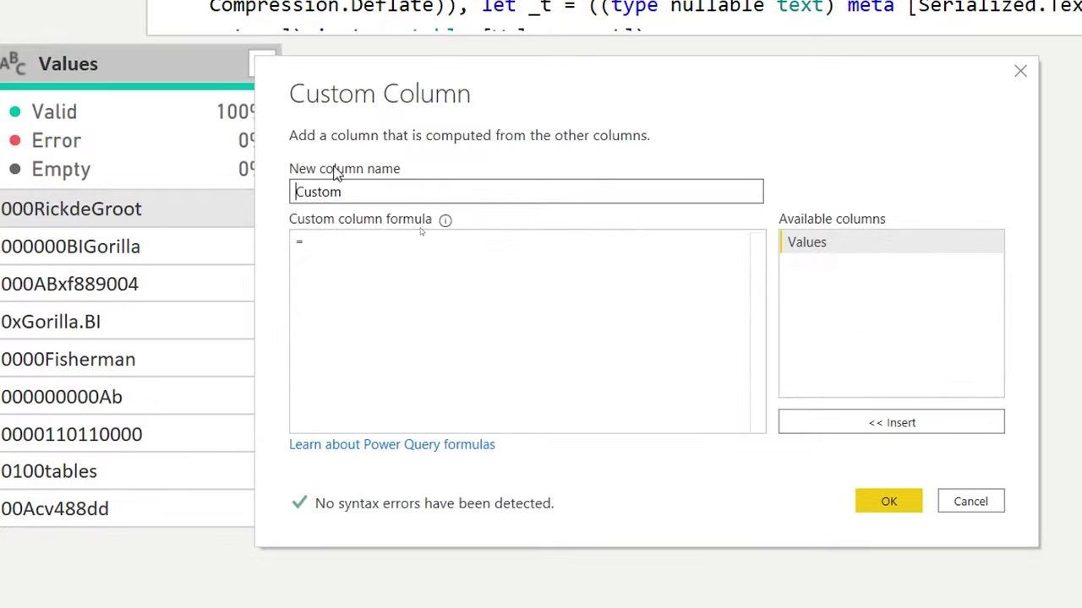
double_click(405, 190)
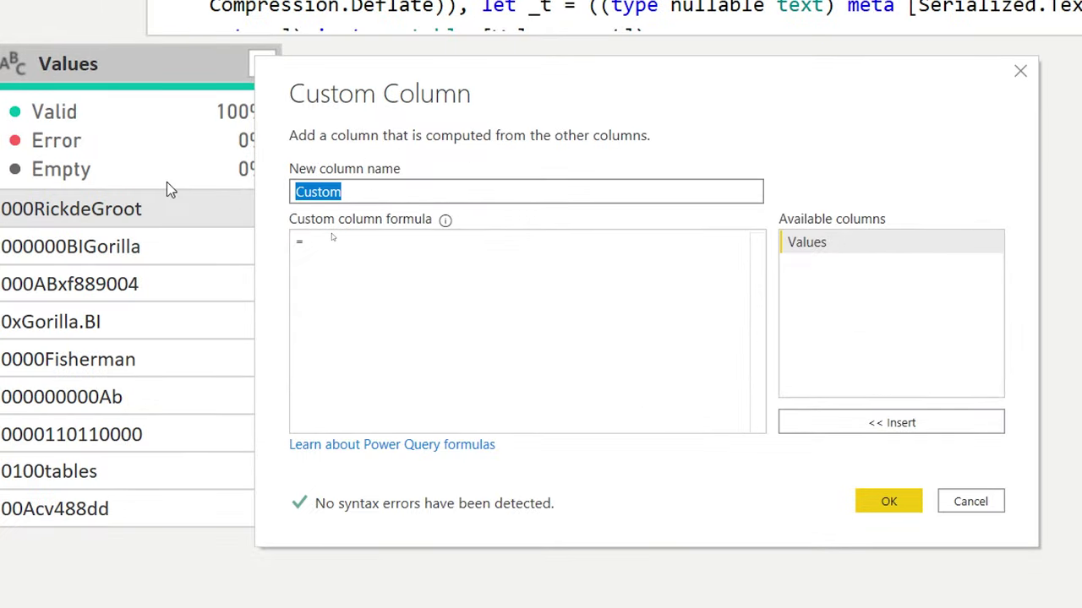
type("W")
key("BackSpace")
type("Title")
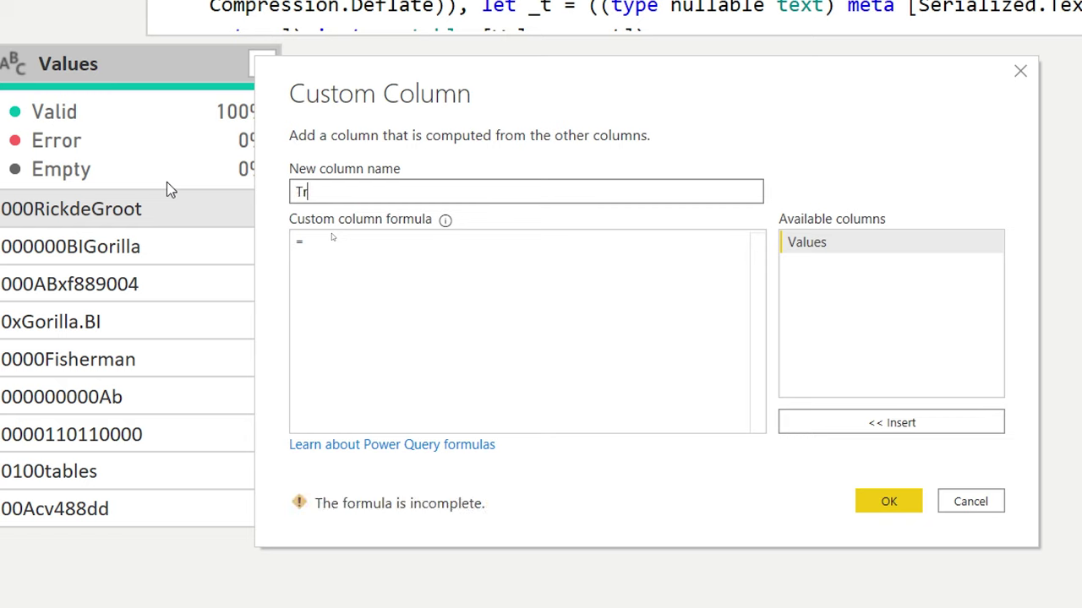
key("BackSpace")
key("BackSpace")
key("BackSpace")
key("BackSpace")
key("BackSpace")
type("RemoveLeadingZeros")
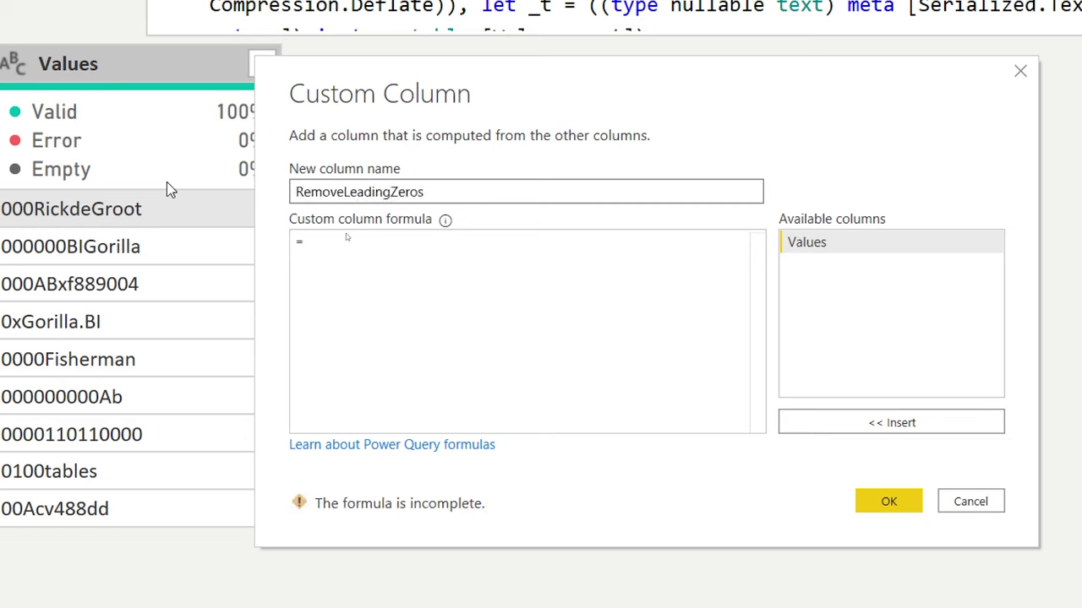
Step: Enter the formula Text.TrimStart([Values], "0") and create the column
left_click(493, 313)
type("Te")
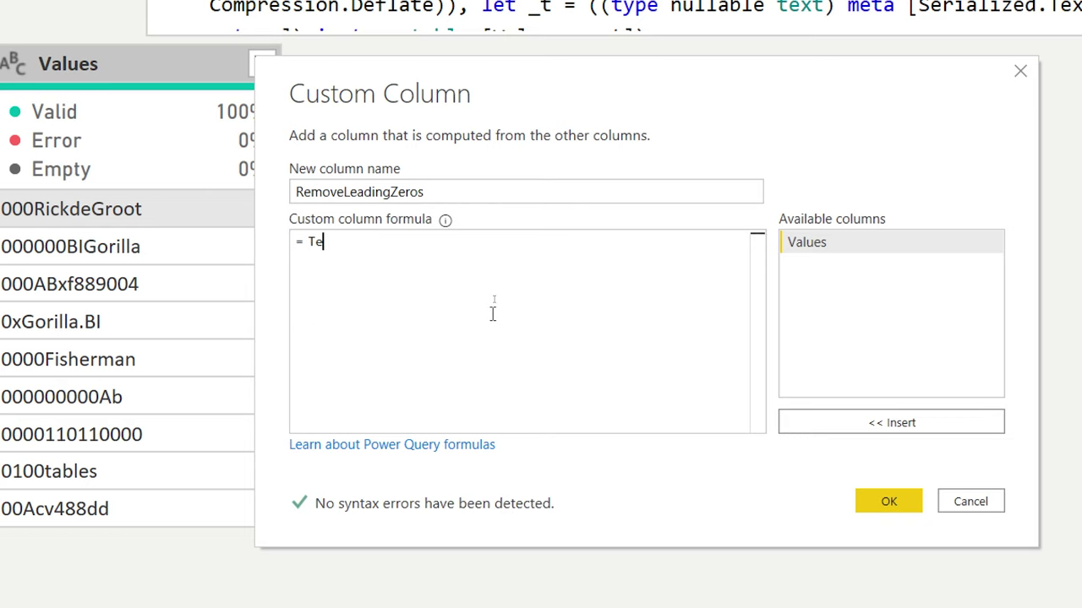
type("xt.Trim")
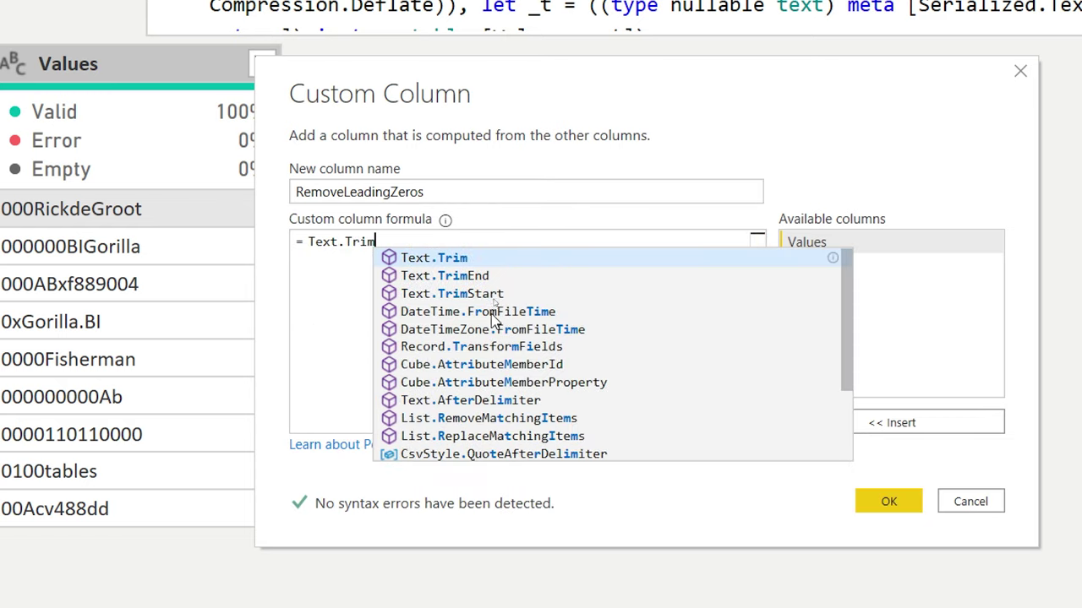
type("Start")
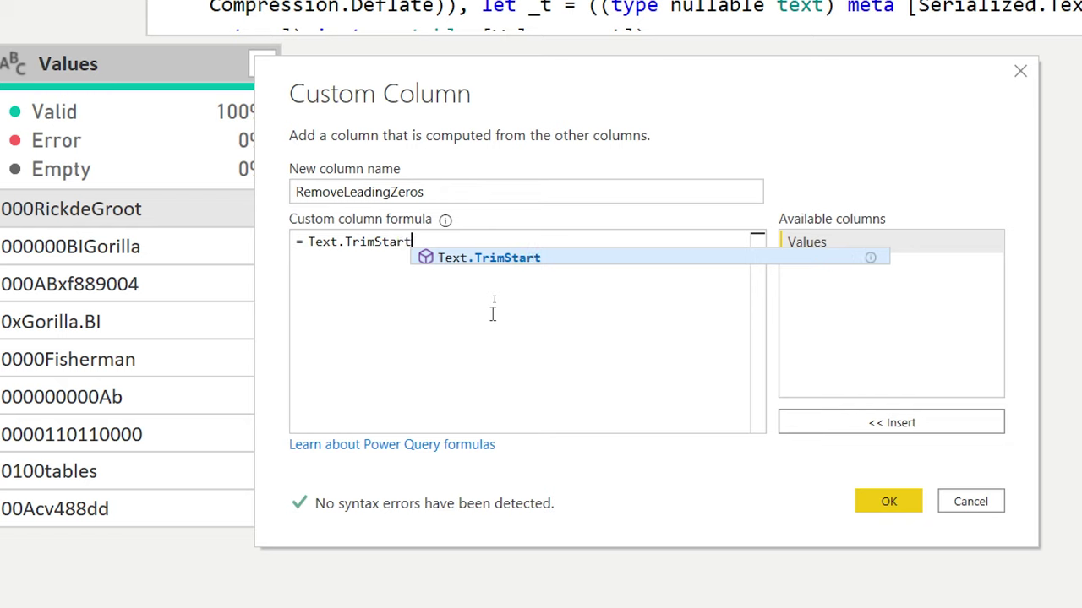
type("(")
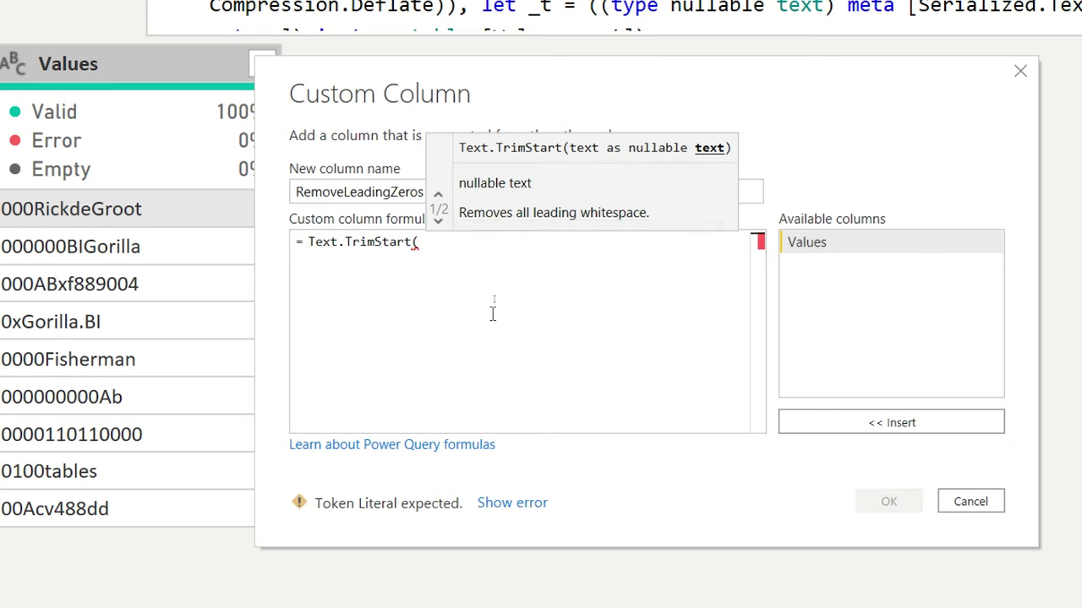
double_click(851, 241)
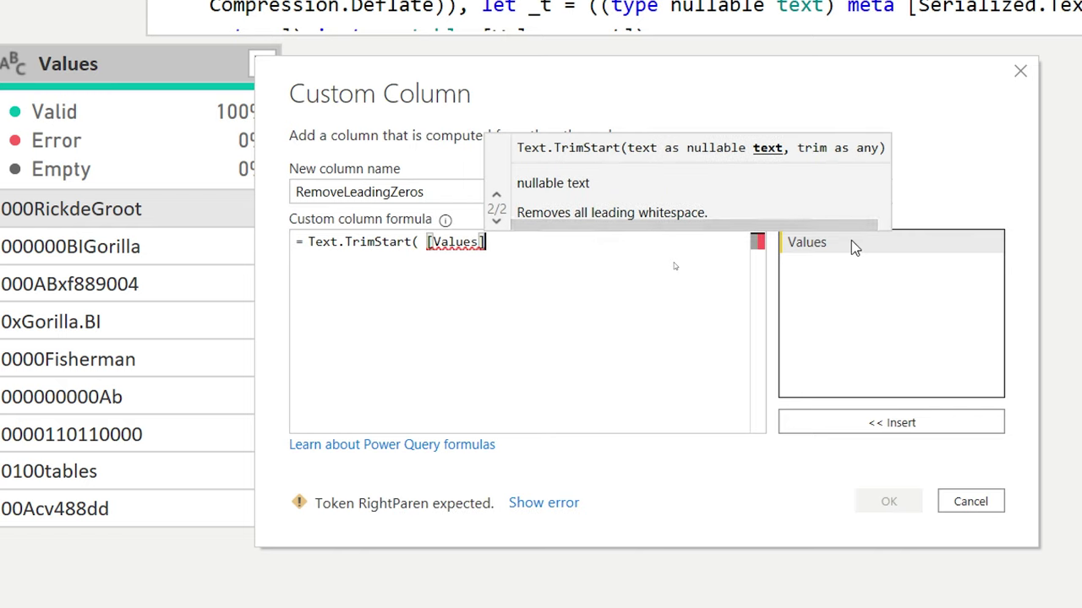
type(",")
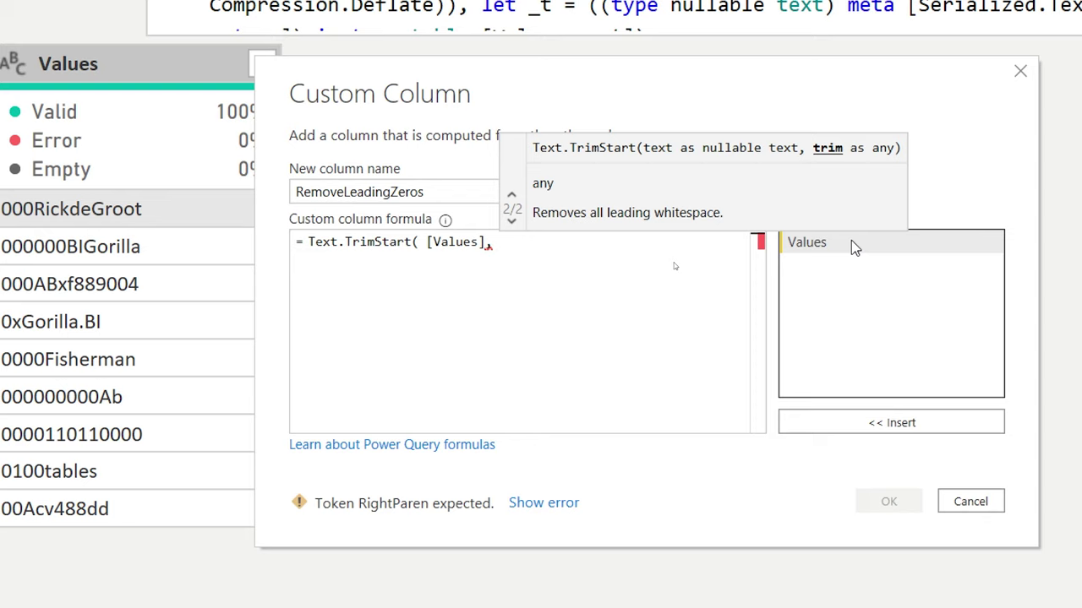
type(" \"0")
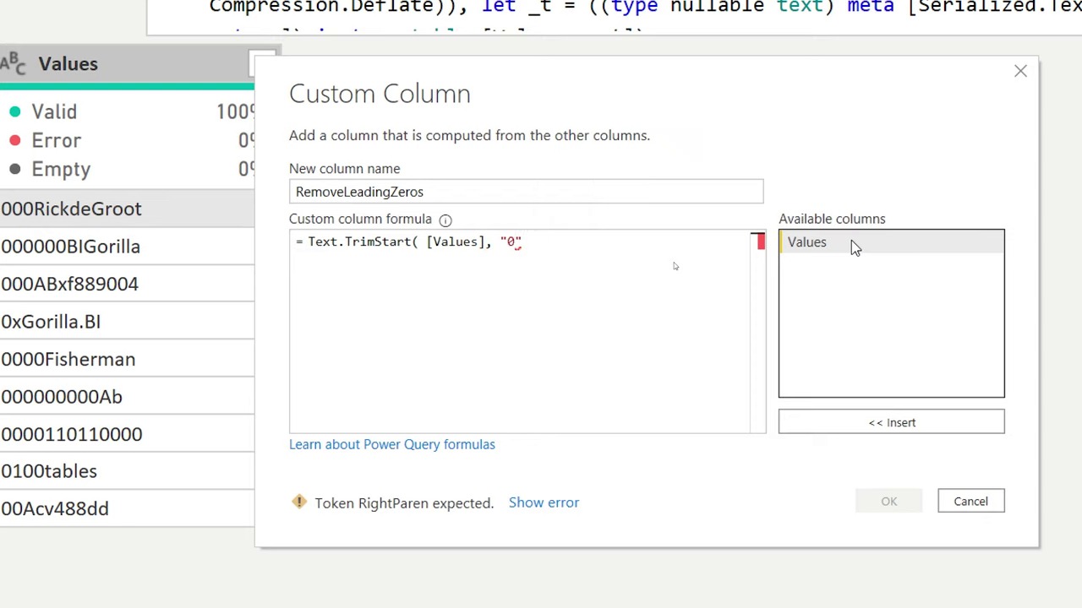
type("\" )")
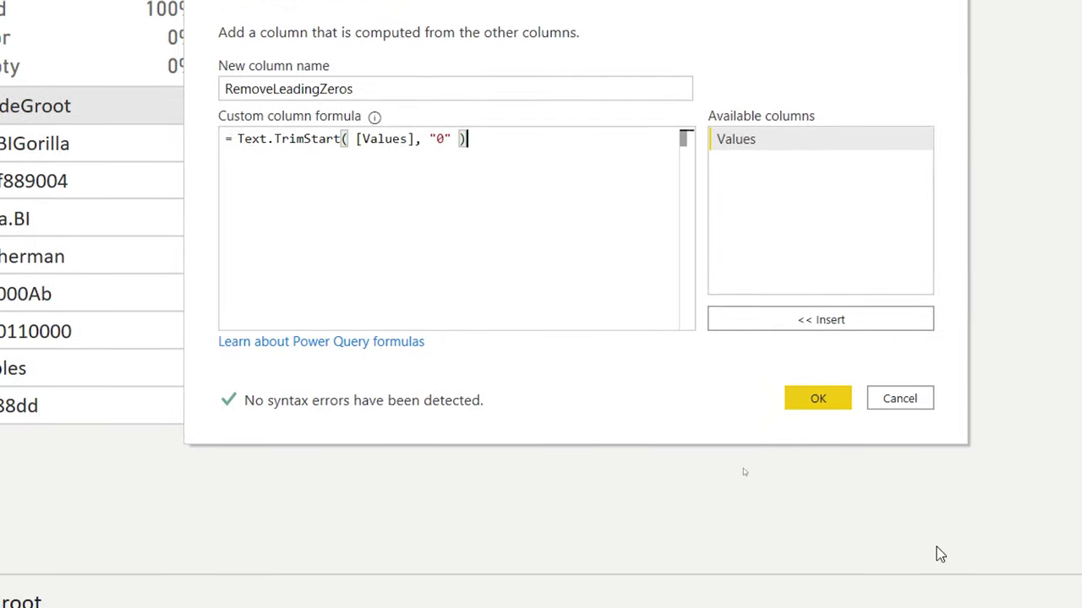
left_click(838, 393)
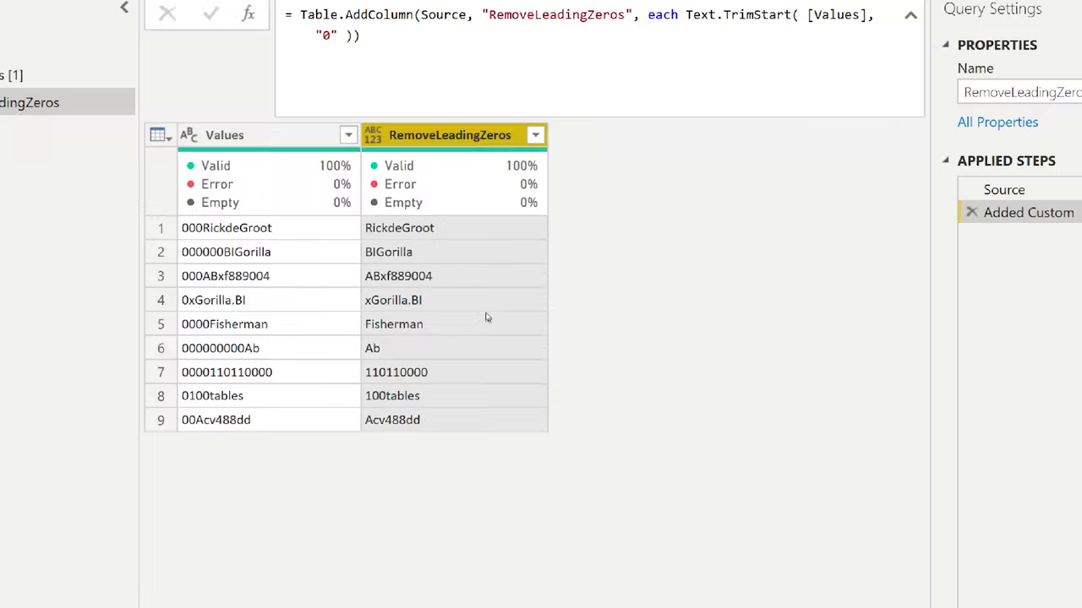
Step: Delete the original Values column and rename RemoveLeadingZeros to Values
left_click(320, 177)
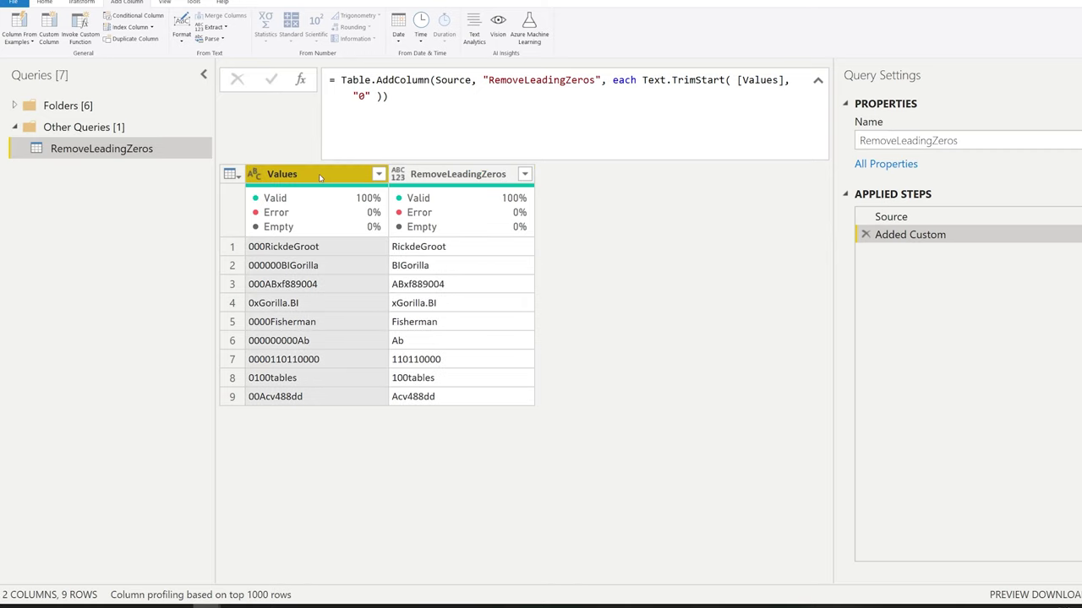
left_click(459, 181)
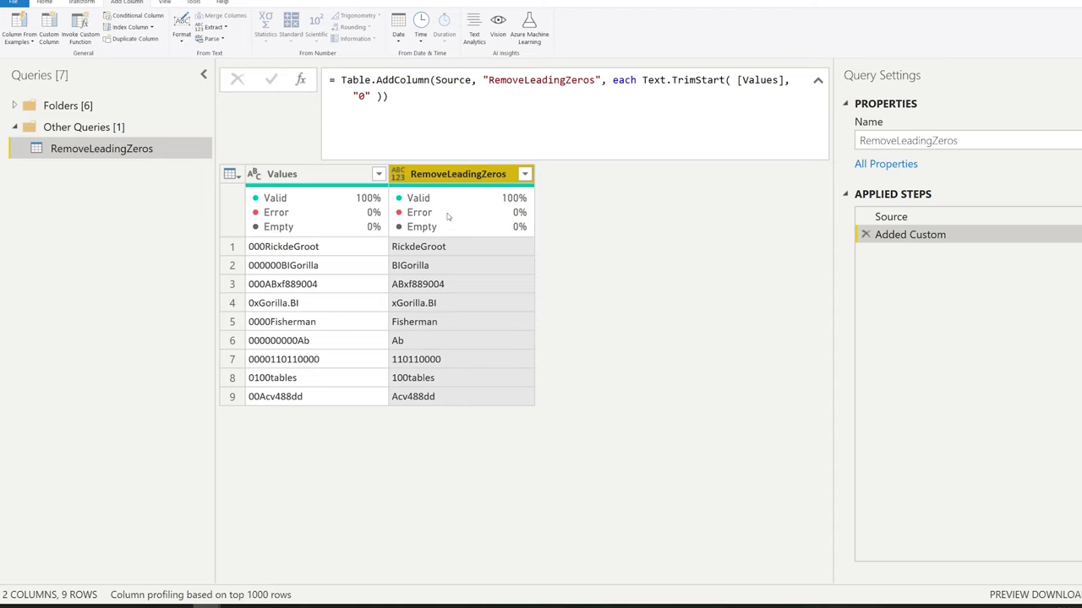
mouse_move(475, 227)
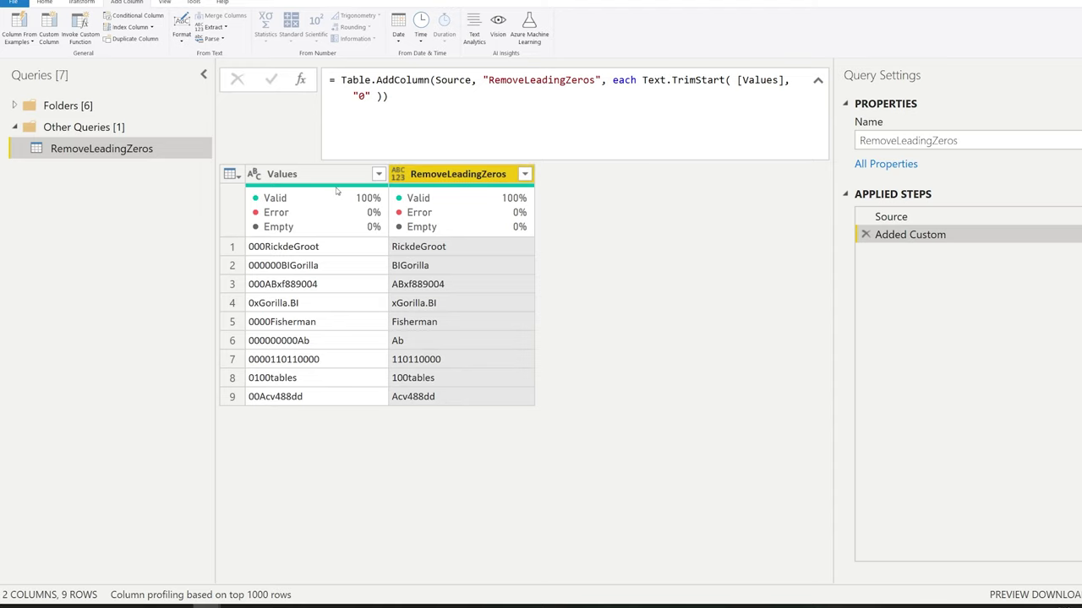
right_click(327, 175)
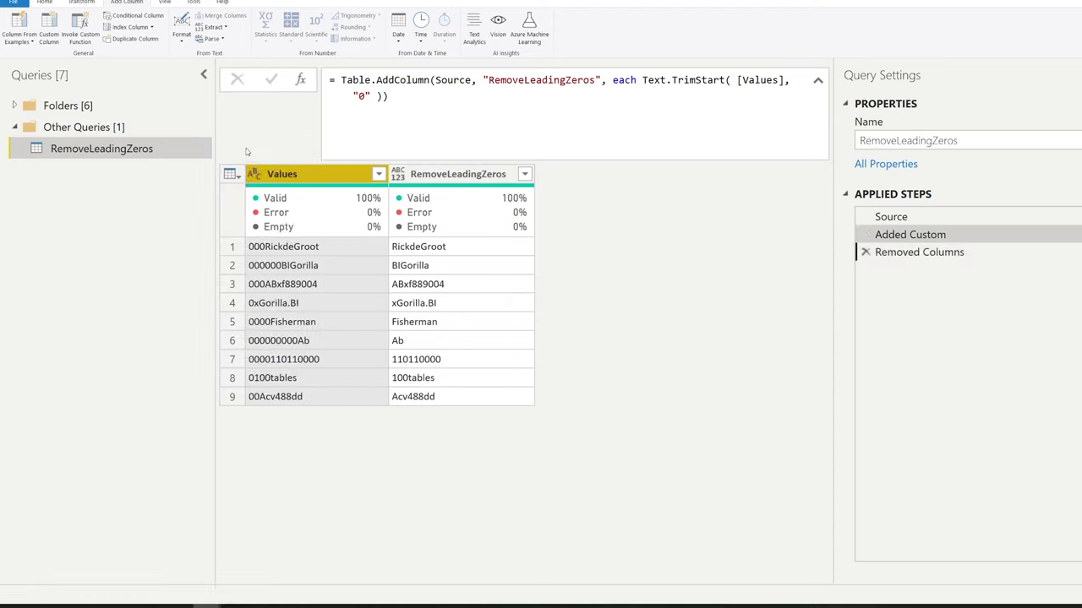
left_click(326, 148)
double_click(323, 175)
type("Values")
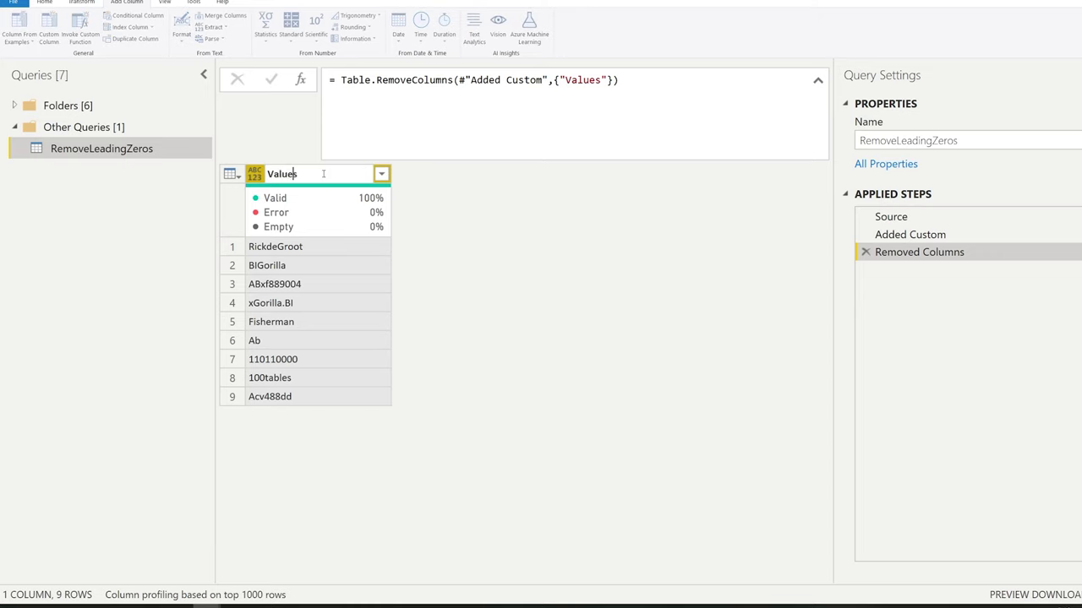
key("Return")
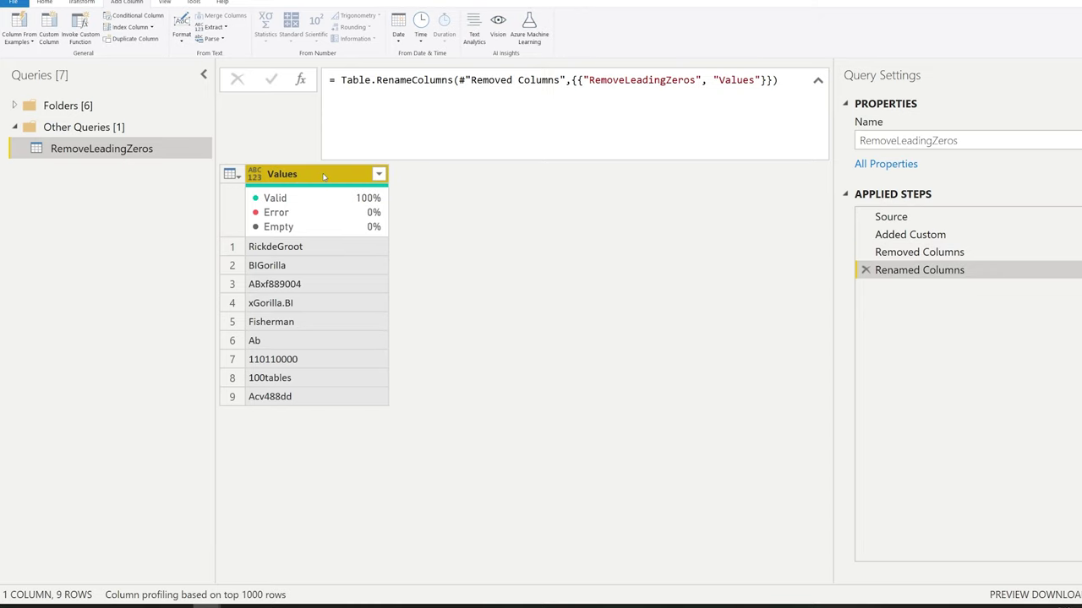
Step: Delete the Renamed Columns, Removed Columns and Added Custom steps, leaving only Source
left_click(866, 270)
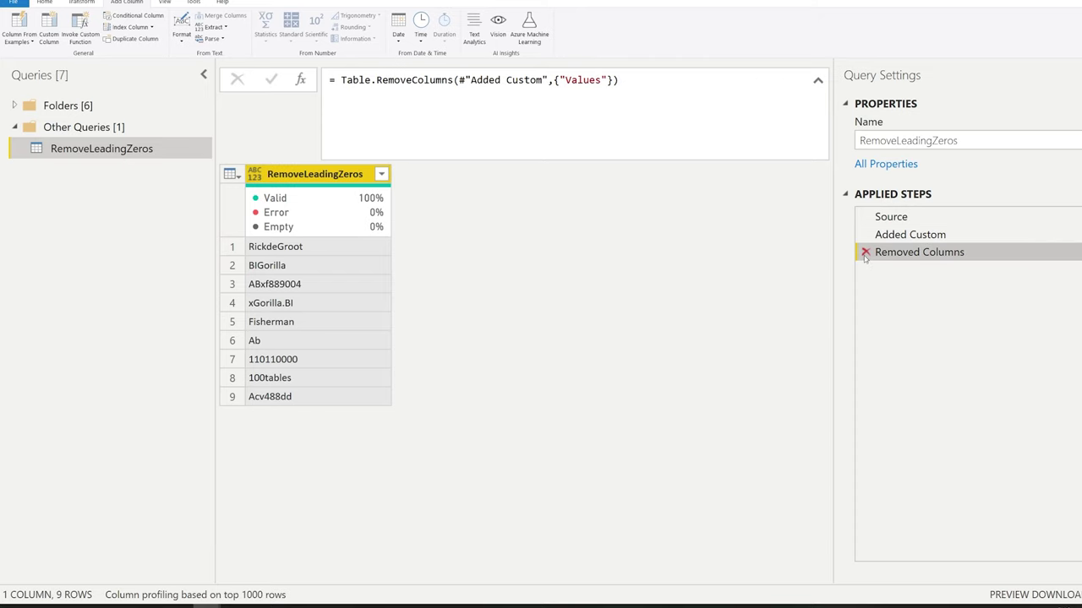
left_click(865, 252)
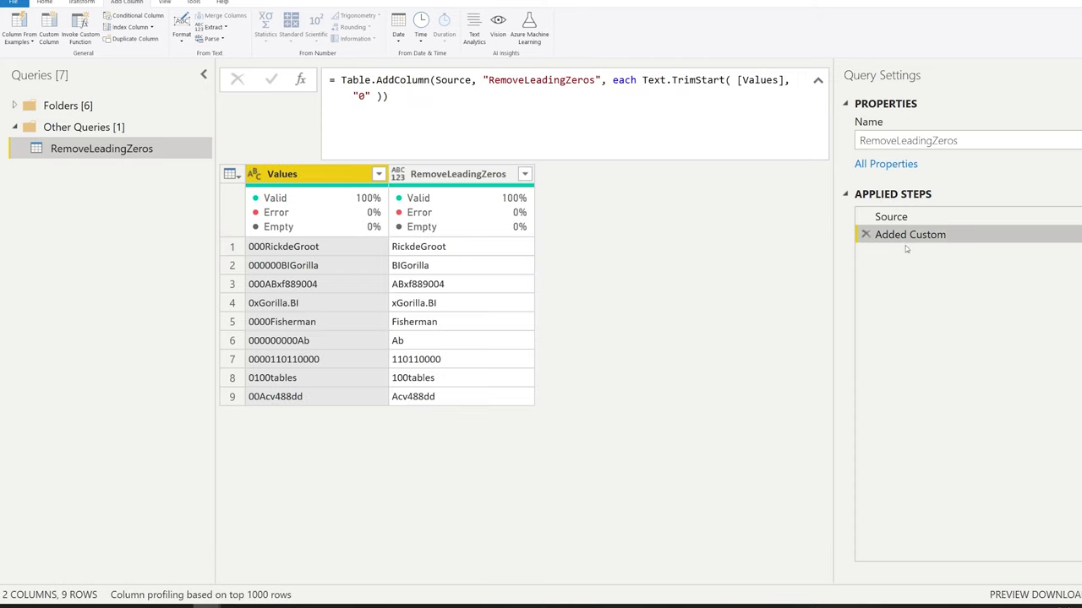
left_click(865, 234)
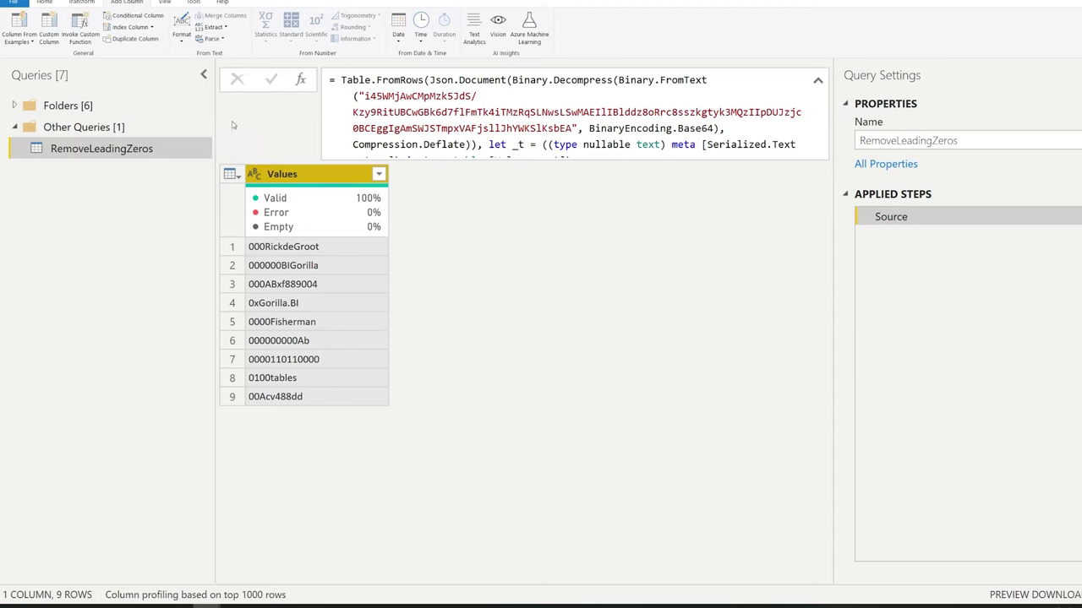
Step: Apply Transform > Format > Trim to the Values column, adding a Trimmed Text step
left_click(85, 2)
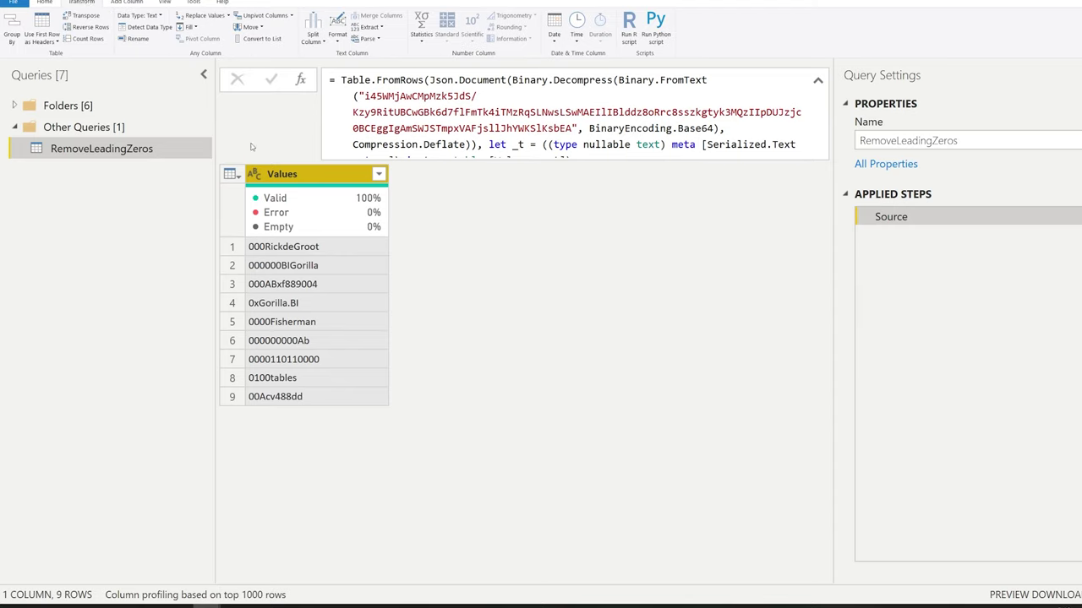
left_click(335, 38)
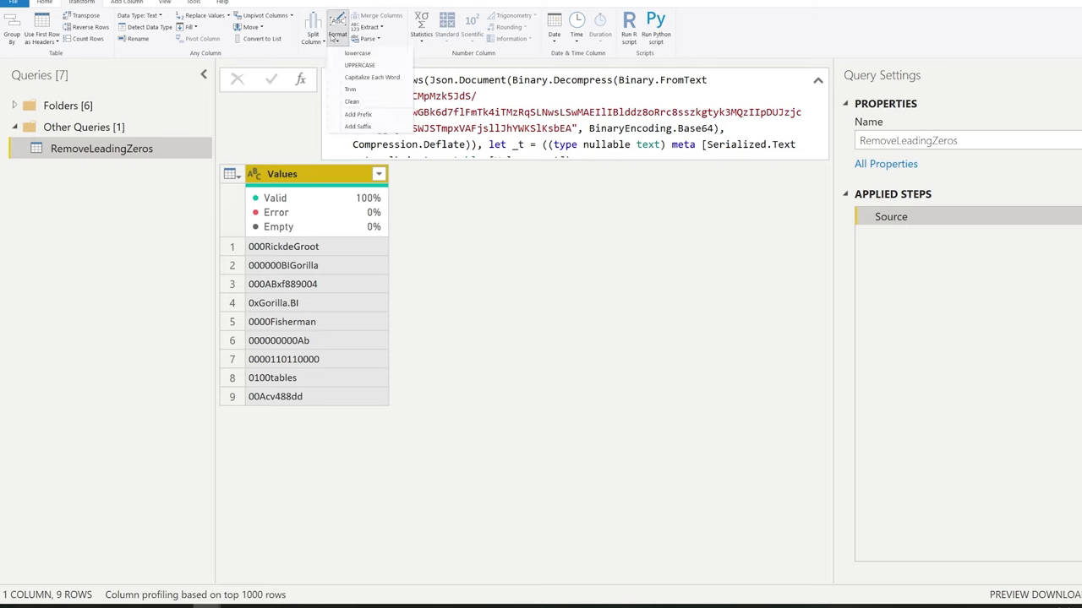
left_click(367, 89)
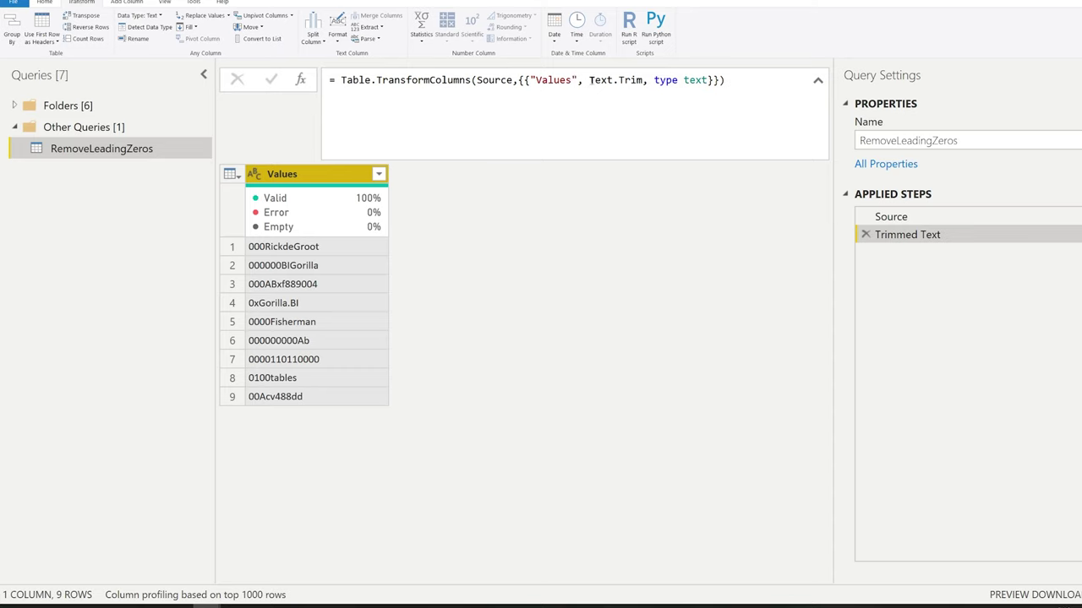
Step: Rewrite the Trimmed Text formula as each Text.TrimStart( _, "0") without the type text argument
left_click(590, 79)
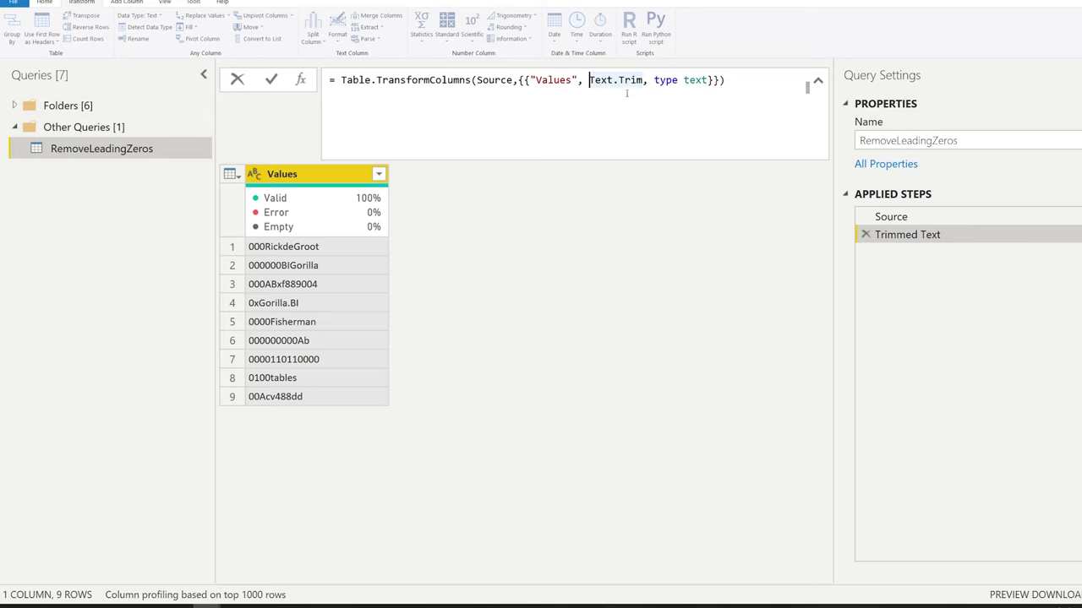
type("each")
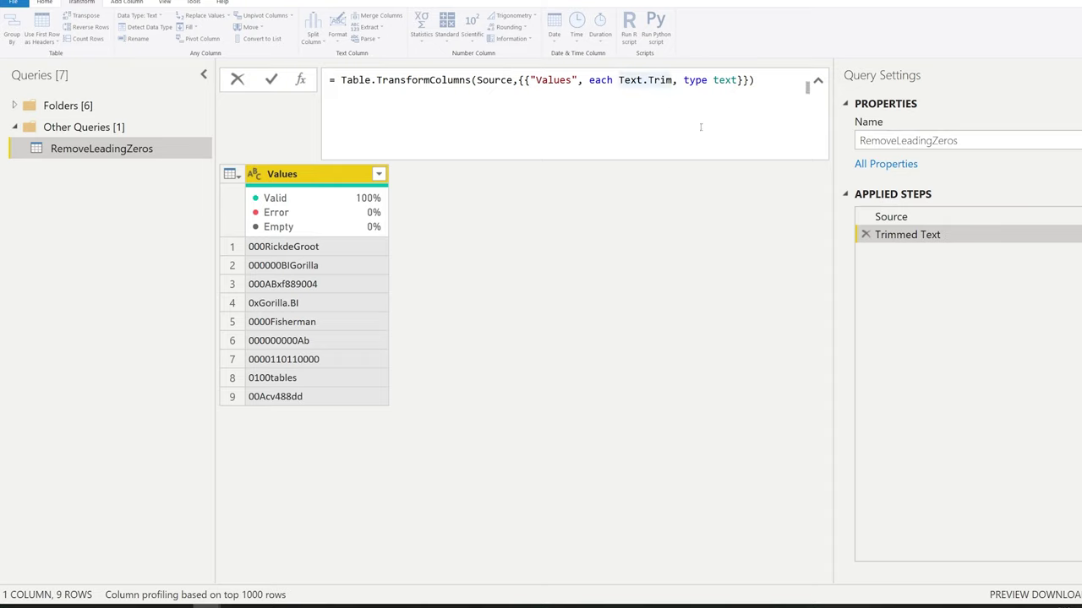
type("S")
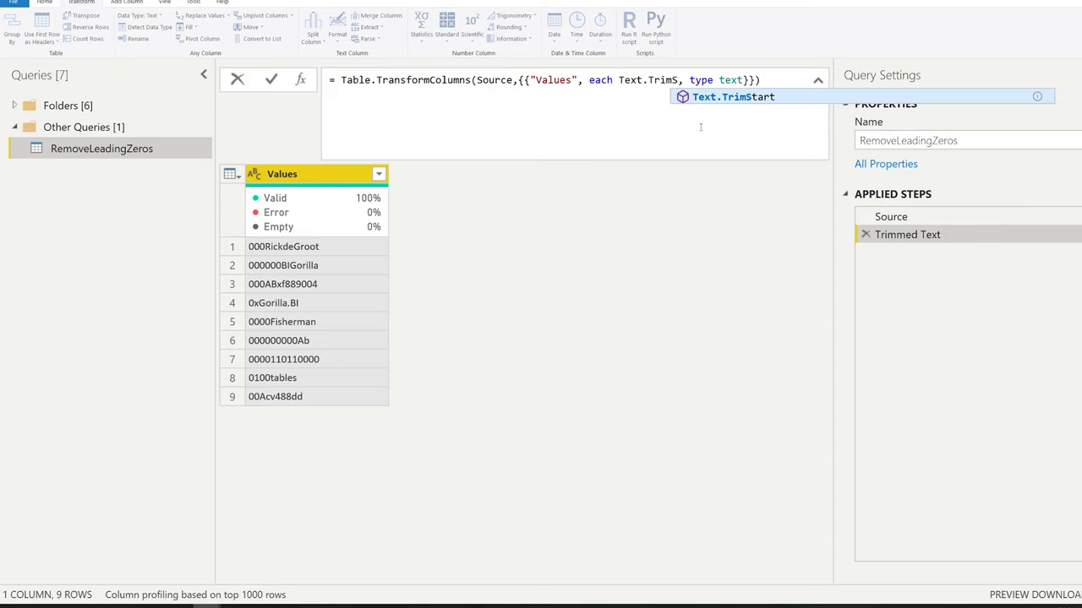
key("Tab")
type("( ")
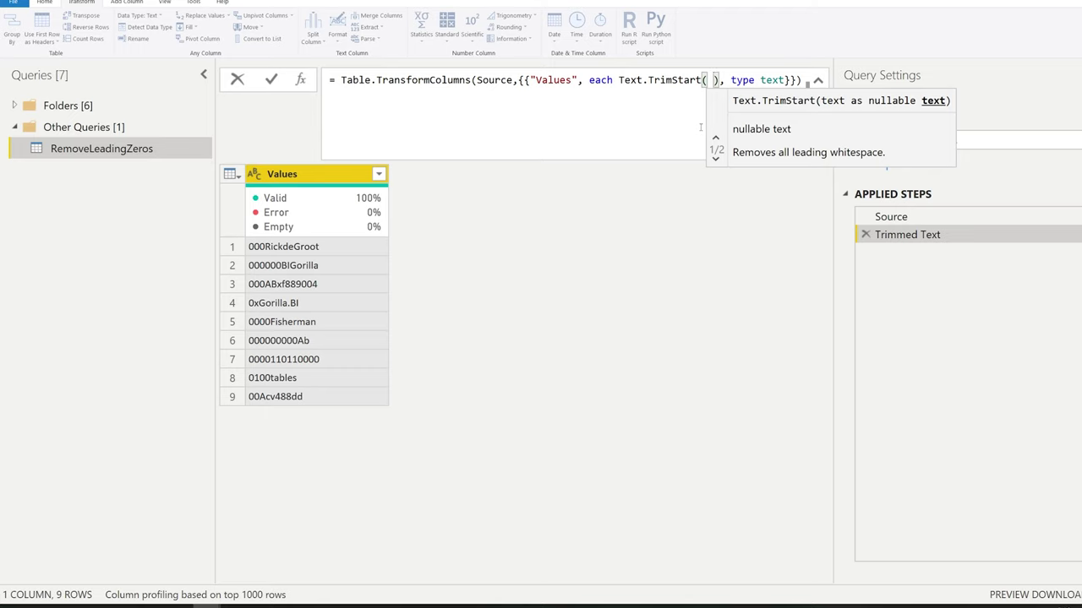
type("_")
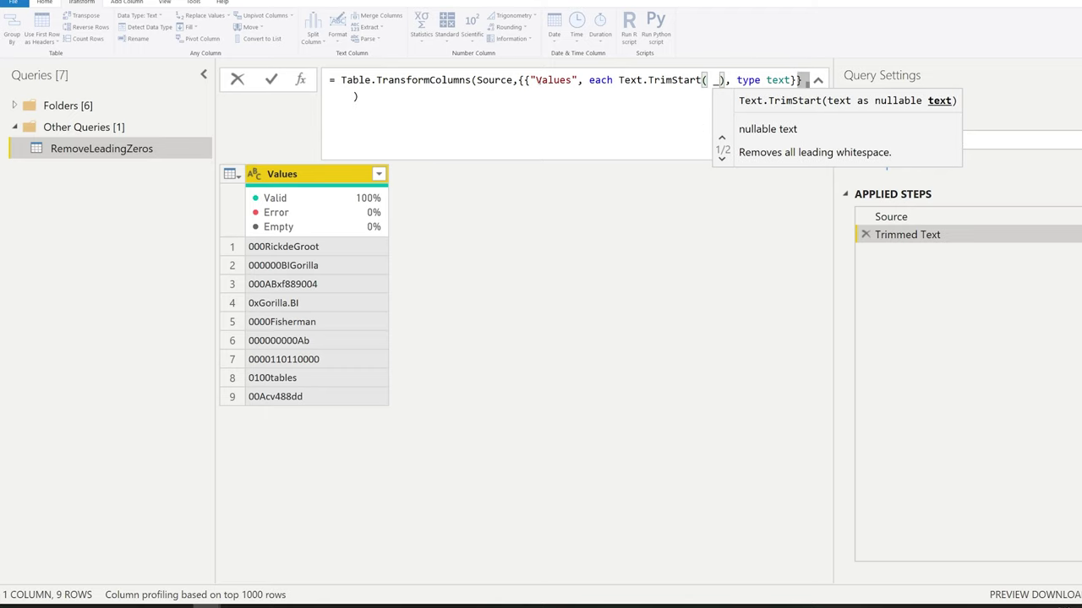
type(", \"")
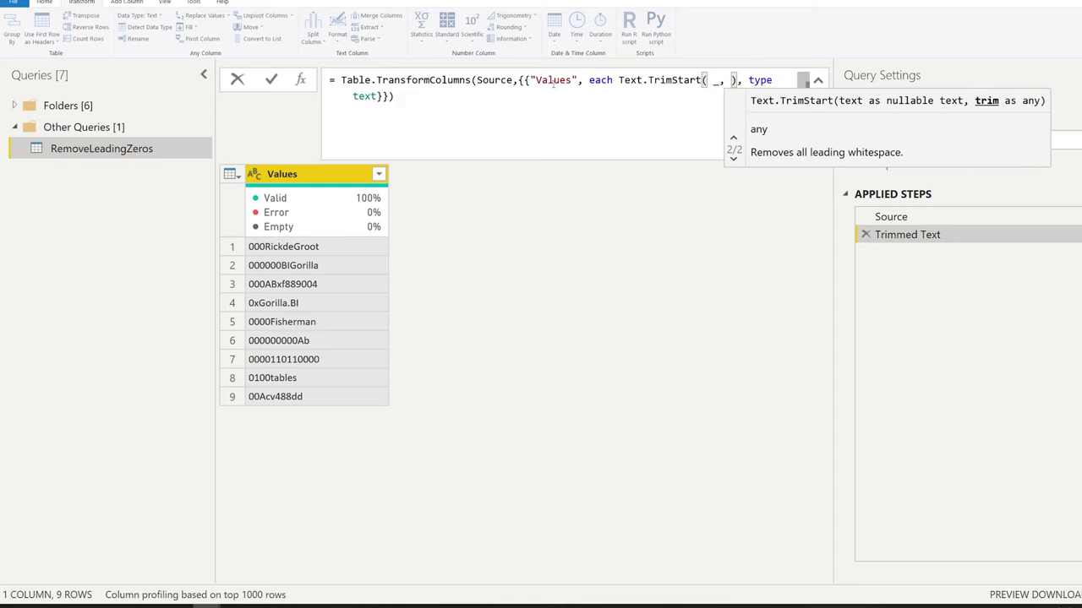
type("0")
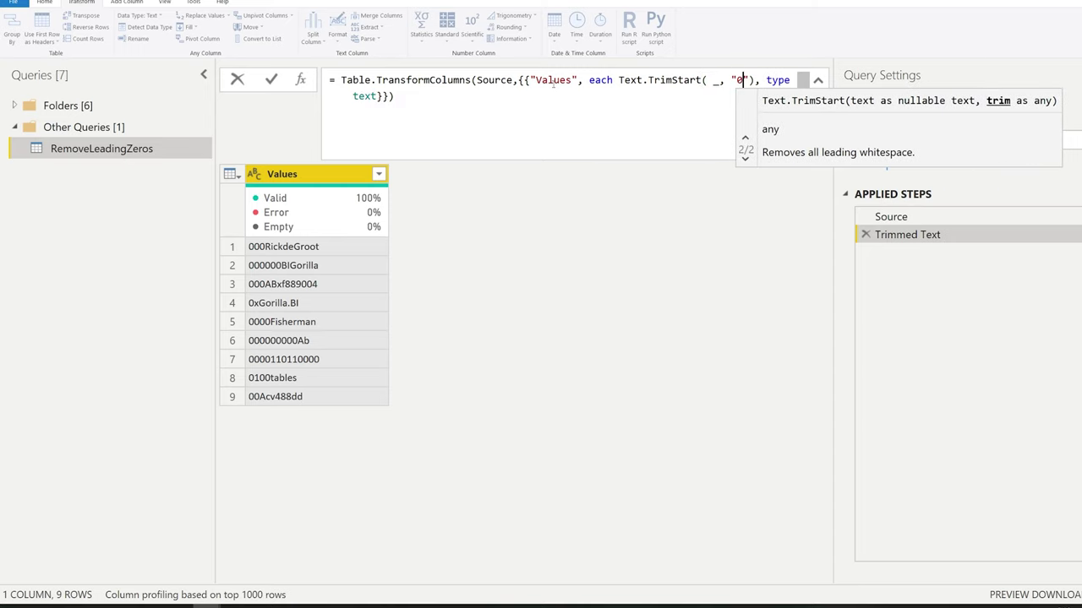
key("Right")
key("Right")
key("Delete")
key("Delete")
key("Delete")
key("Delete")
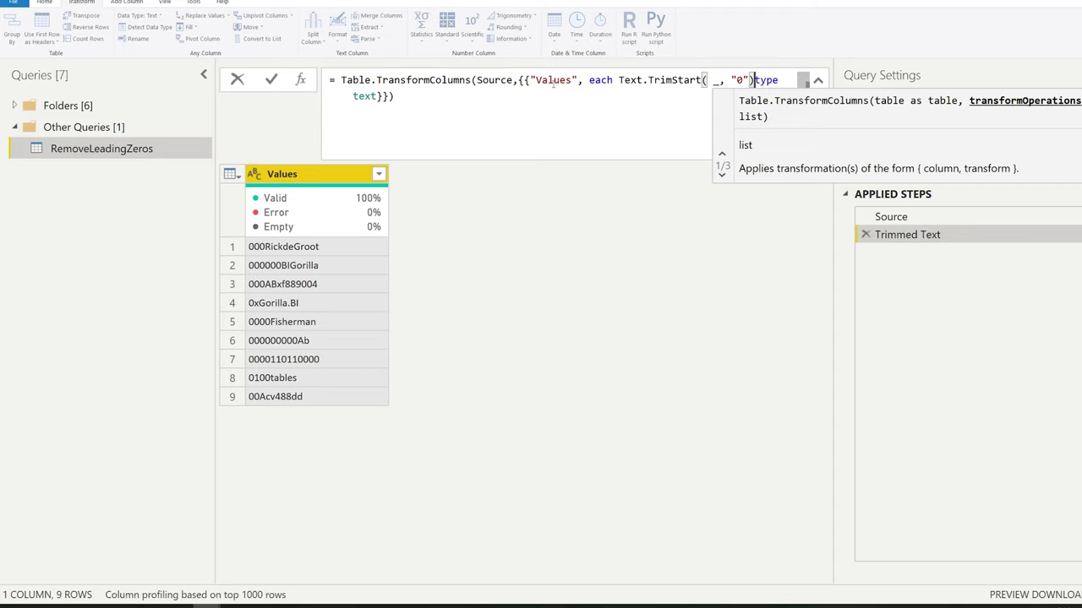
key("Delete")
key("Delete")
key("Delete")
key("Delete")
key("Delete")
key("Delete")
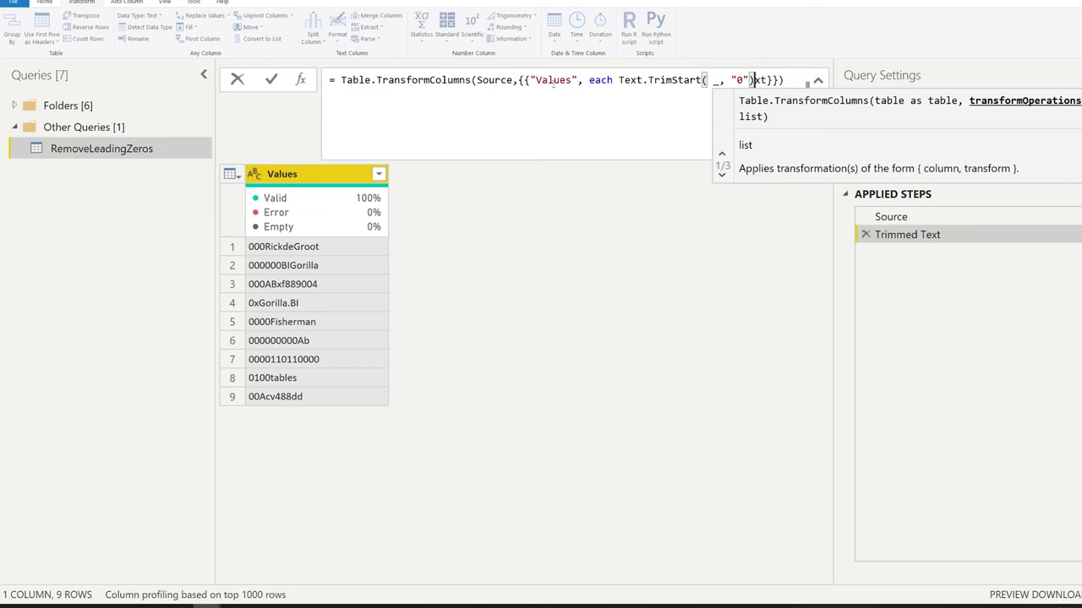
key("Delete")
left_click(672, 293)
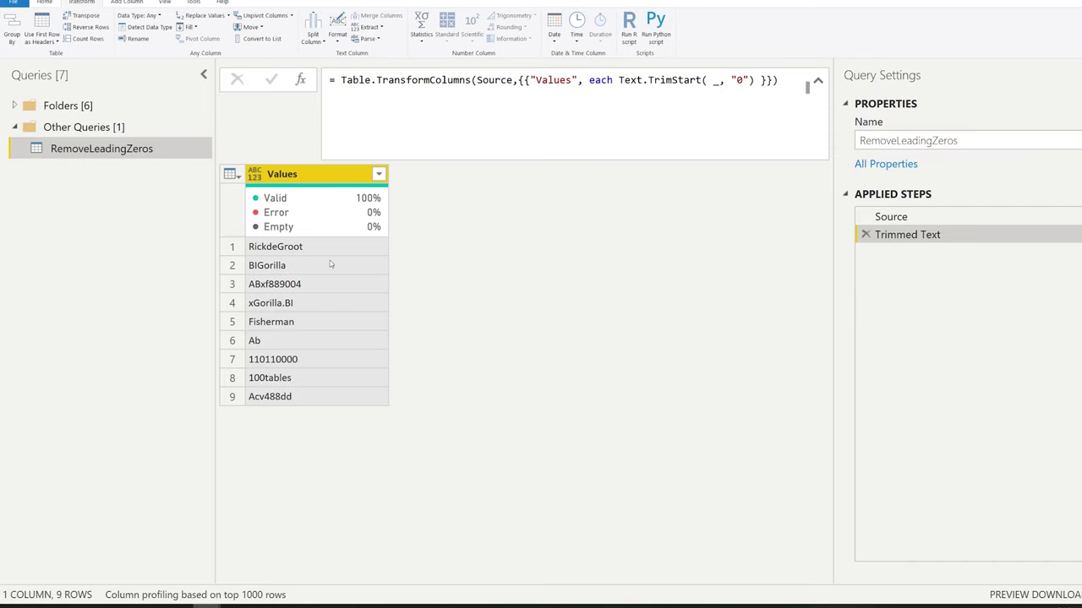
Step: Append a type text argument to the Trimmed Text formula
left_click(766, 80)
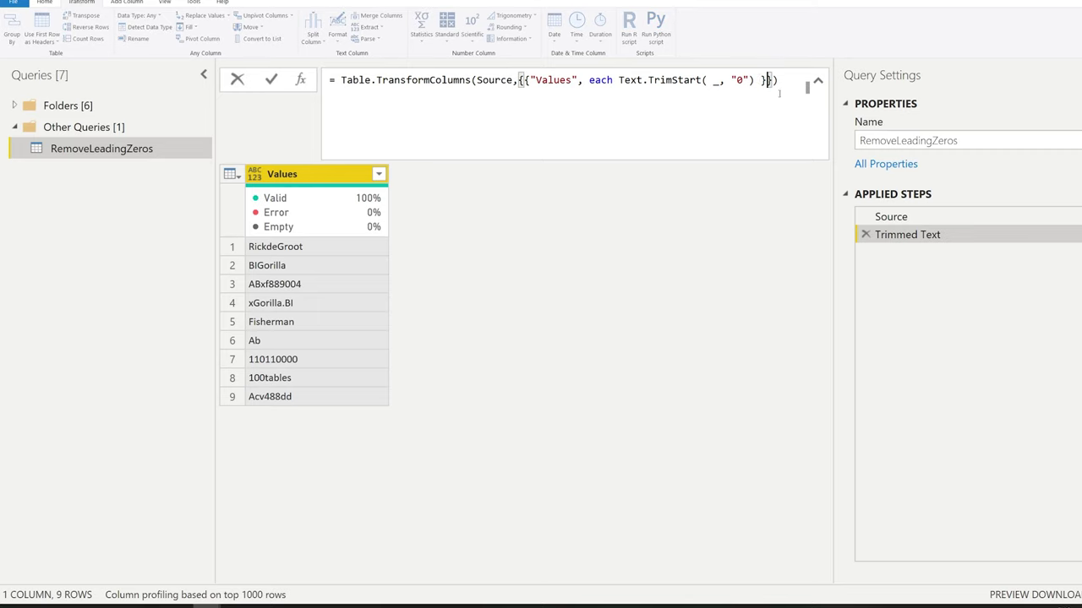
type(",")
key("shift+Return")
type("type text")
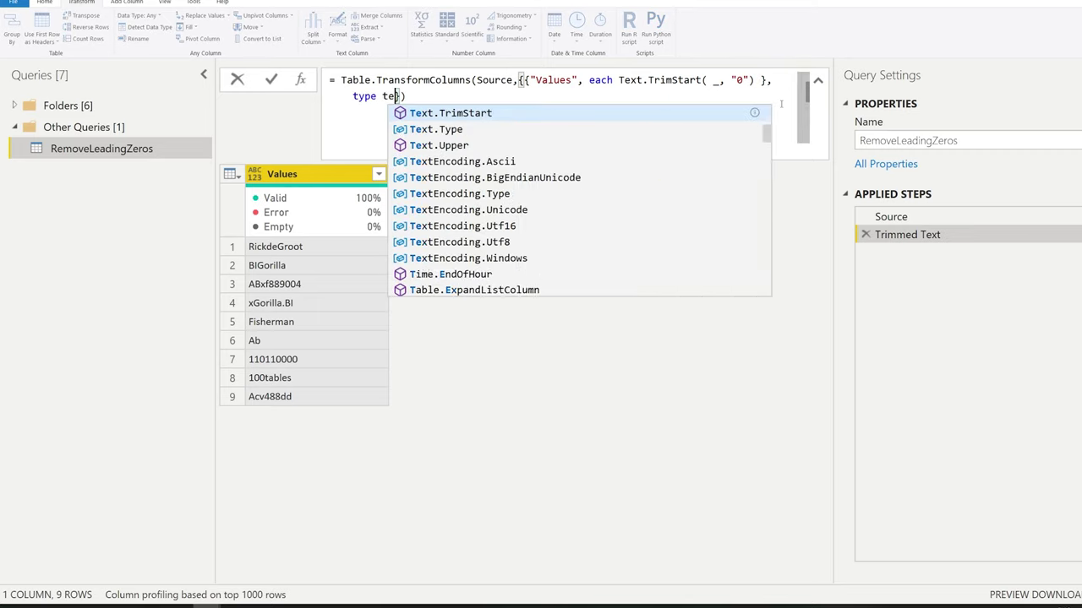
key("Return")
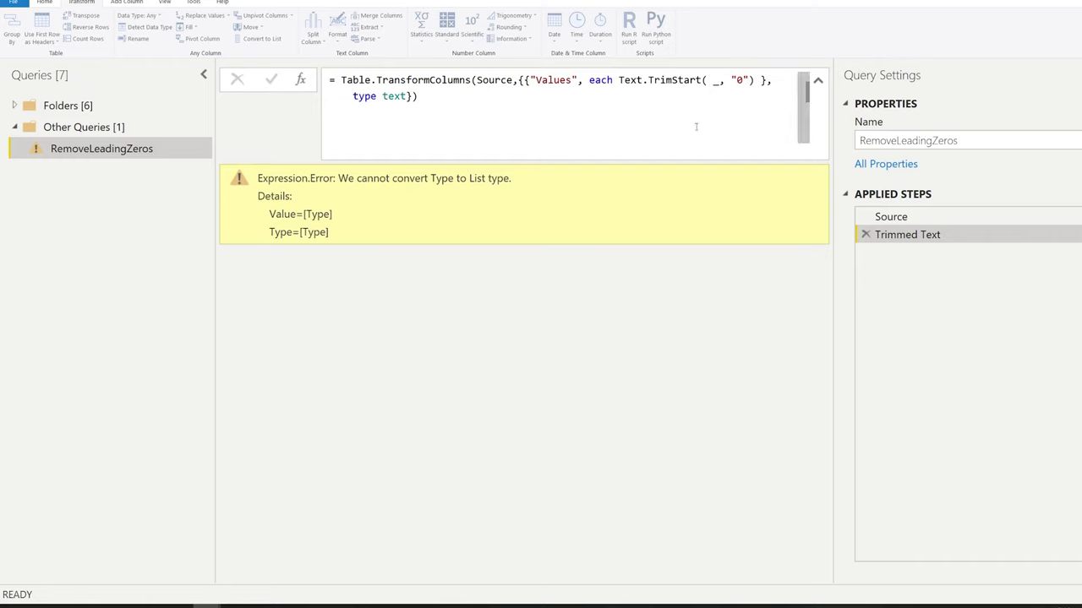
Step: Fix the formula error by undoing and re-entering Text.TrimStart( _, "0"), then commit
left_click(774, 80)
key("BackSpace")
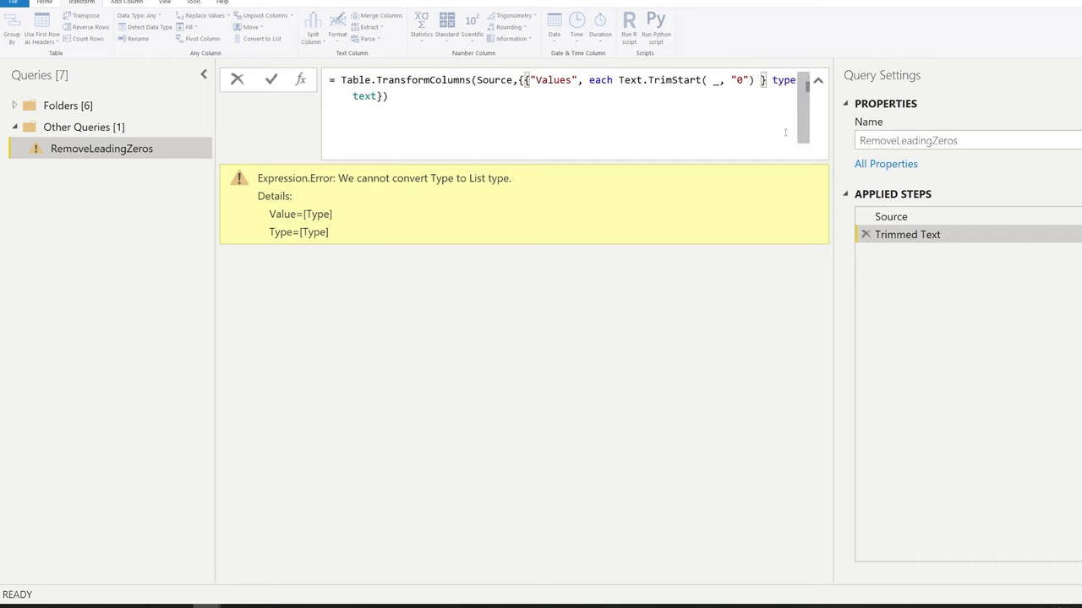
key("ctrl+z")
key("ctrl+z")
key("ctrl+z")
key("ctrl+z")
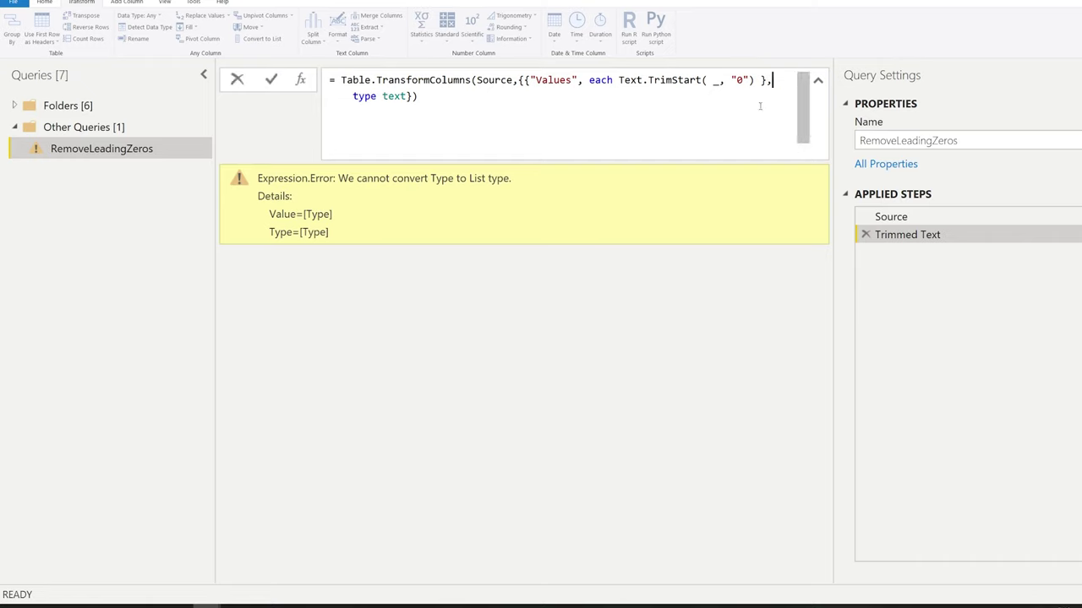
key("ctrl+z")
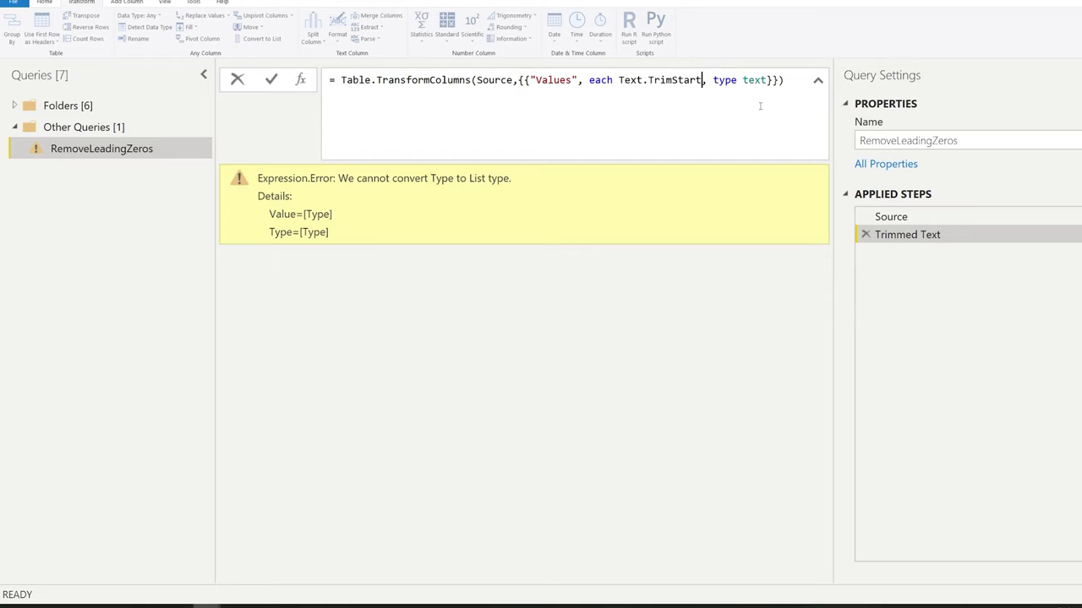
type("( _, ")
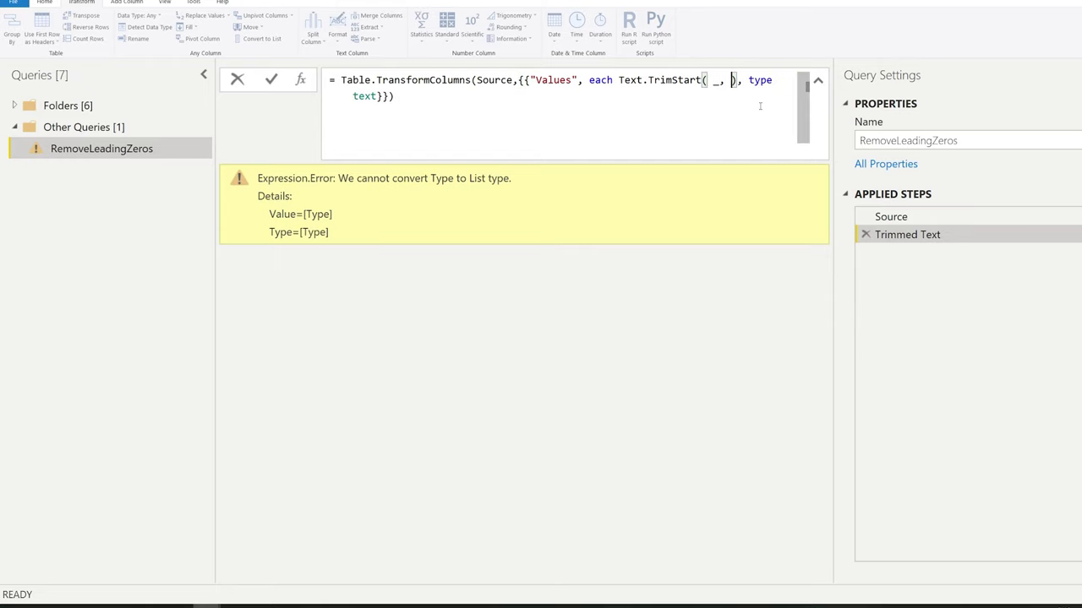
type("\"0\")")
key("Return")
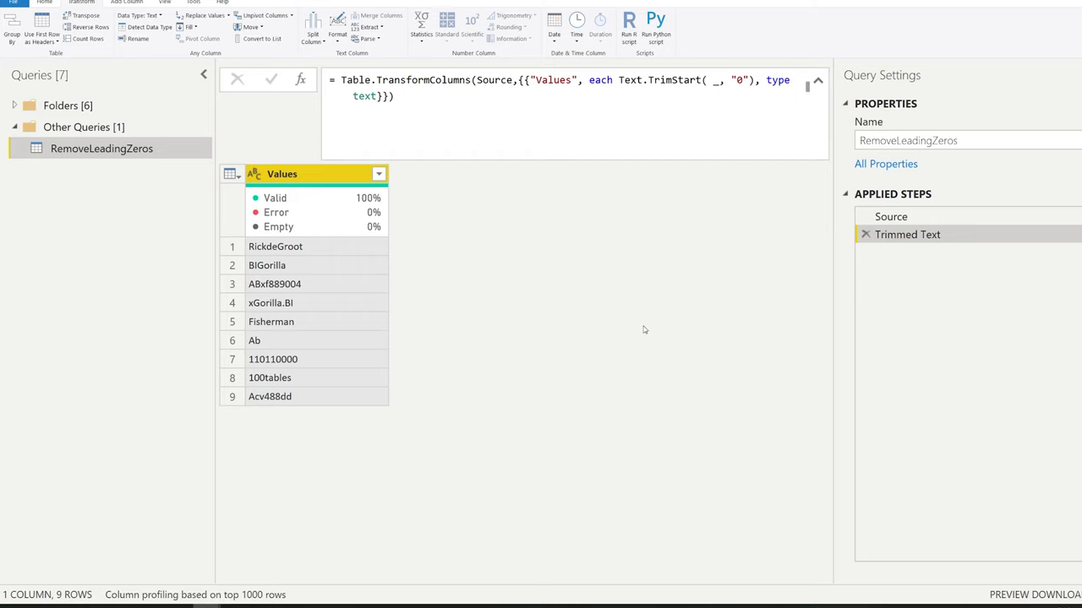